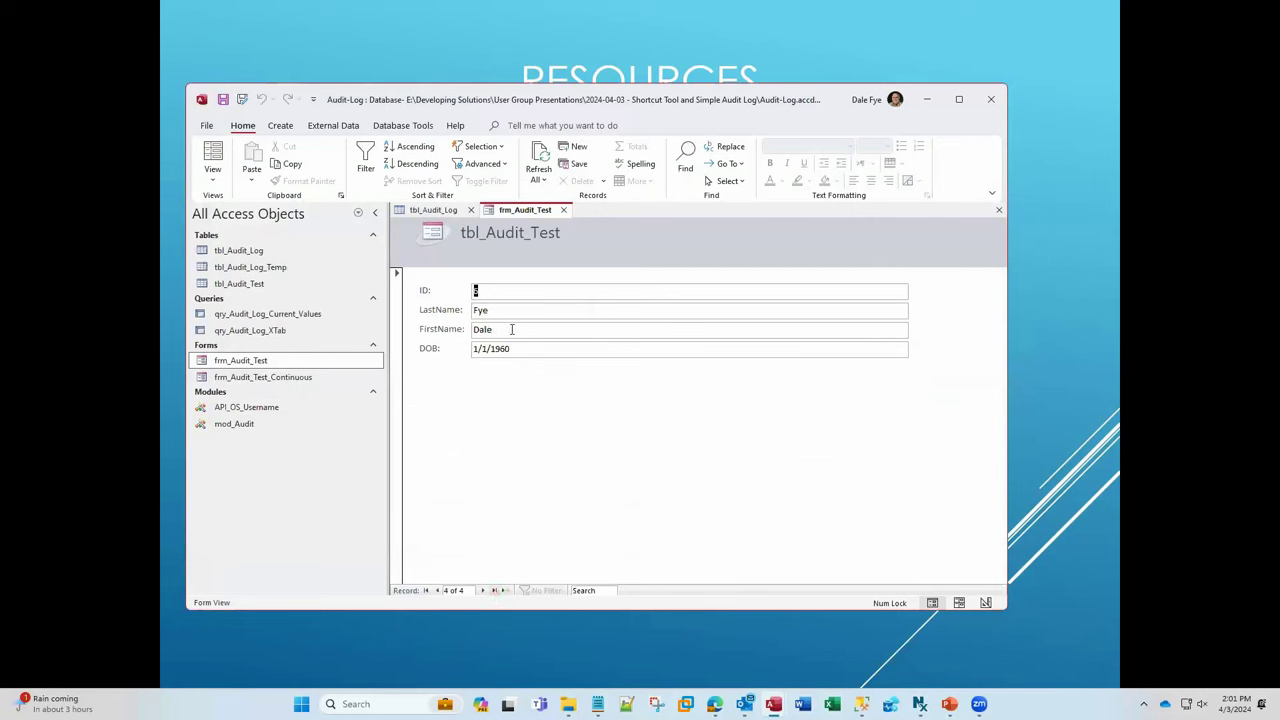
# Replace the FirstName value of the record with ID 6 in frm_Audit_Test with a different first name and save the record.
pyautogui.moveTo(602, 344); pyautogui.dragTo(462, 333)
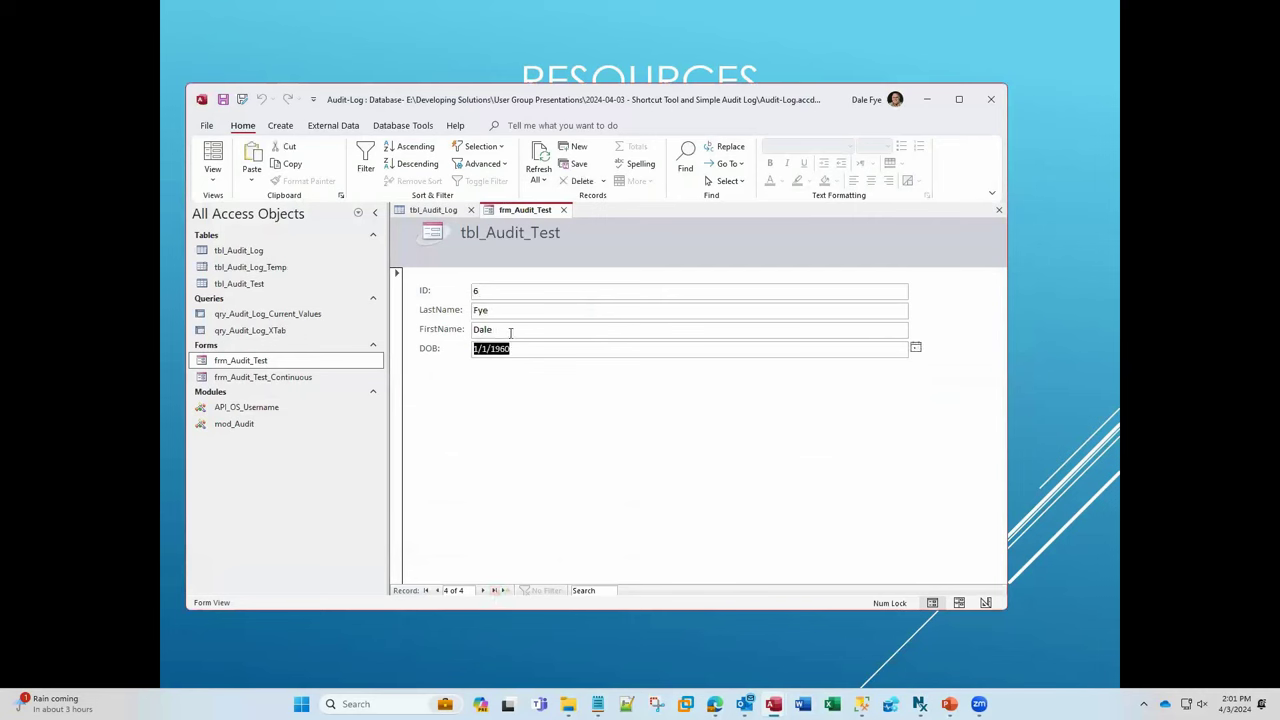
pyautogui.click(459, 331)
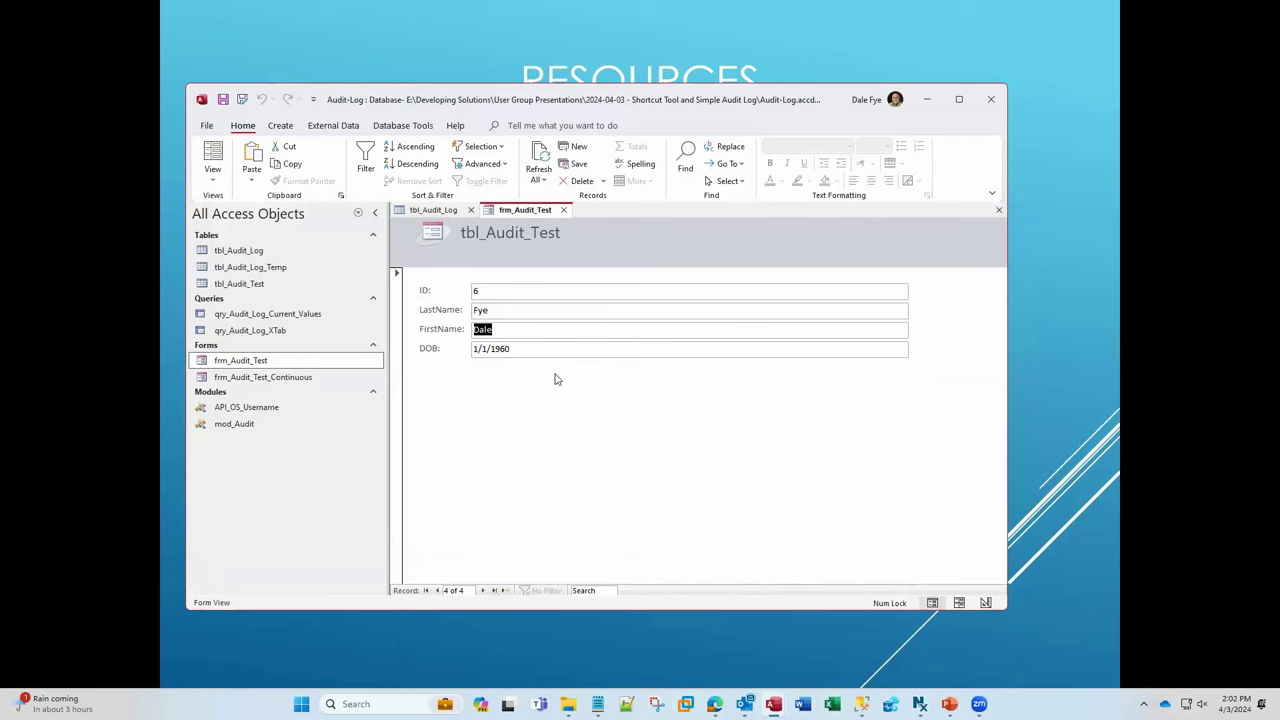
pyautogui.write('Beth')
pyautogui.press('Tab')
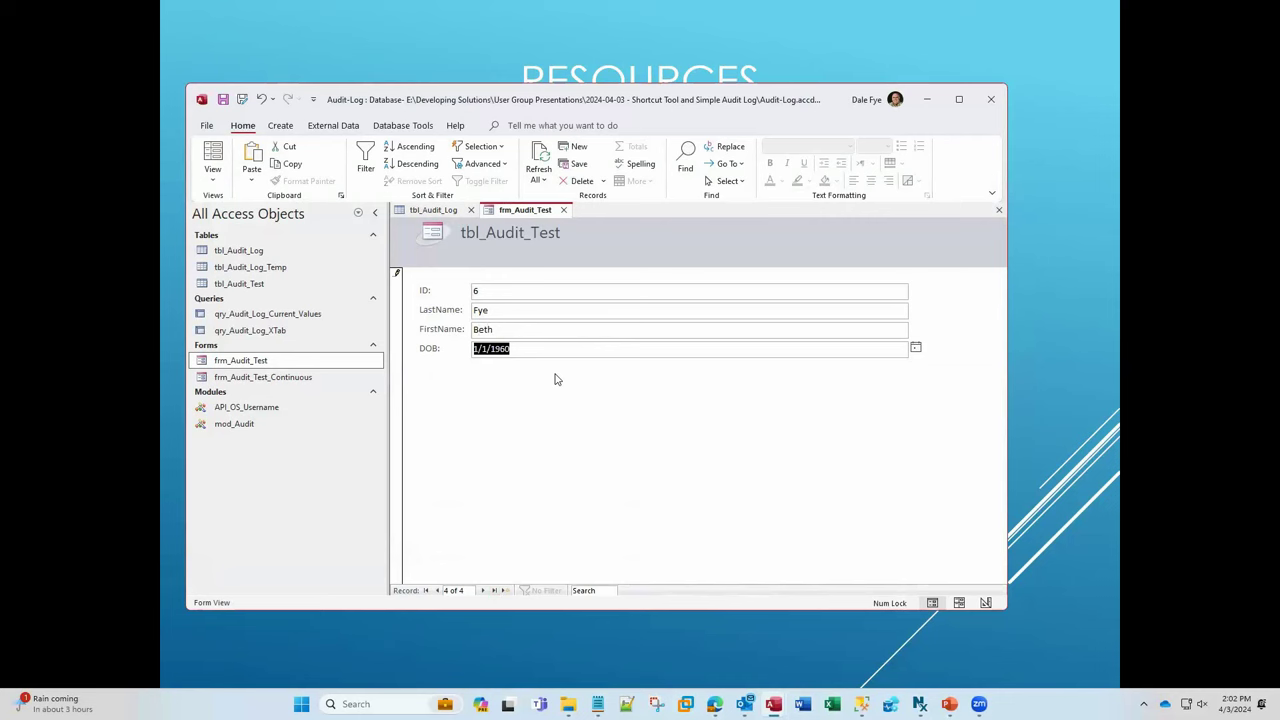
pyautogui.click(397, 316)
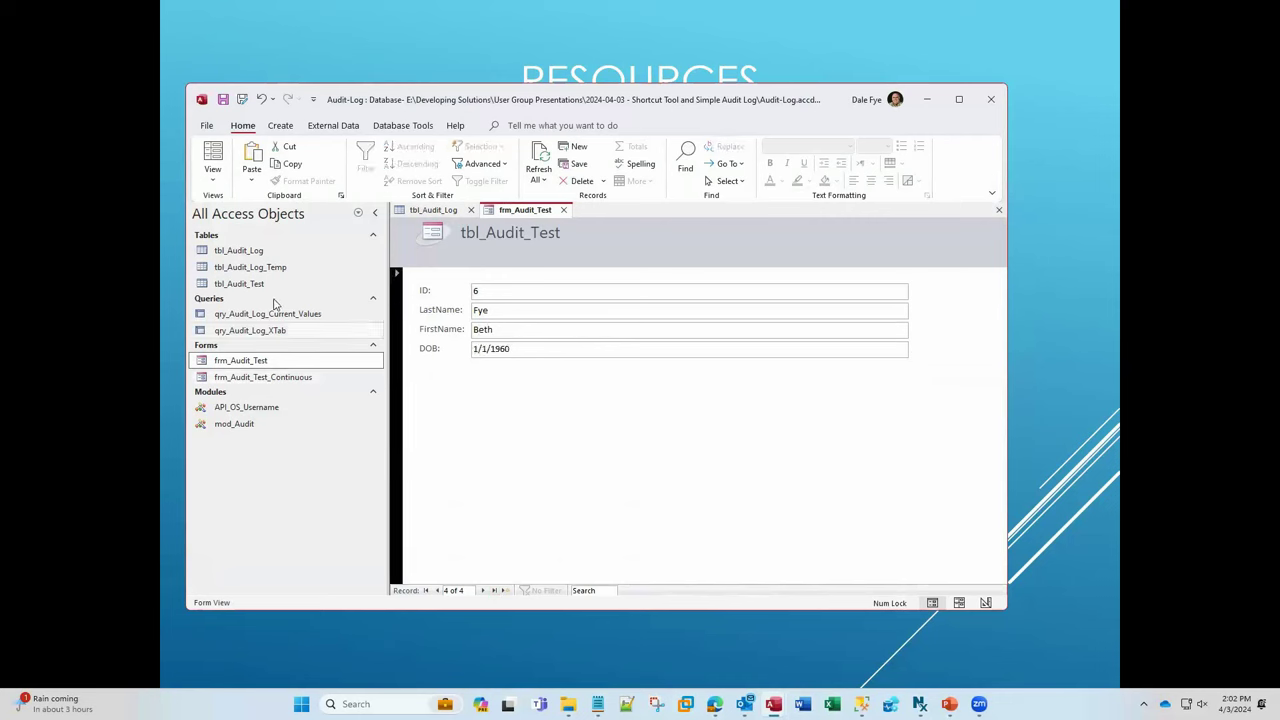
pyautogui.click(224, 362)
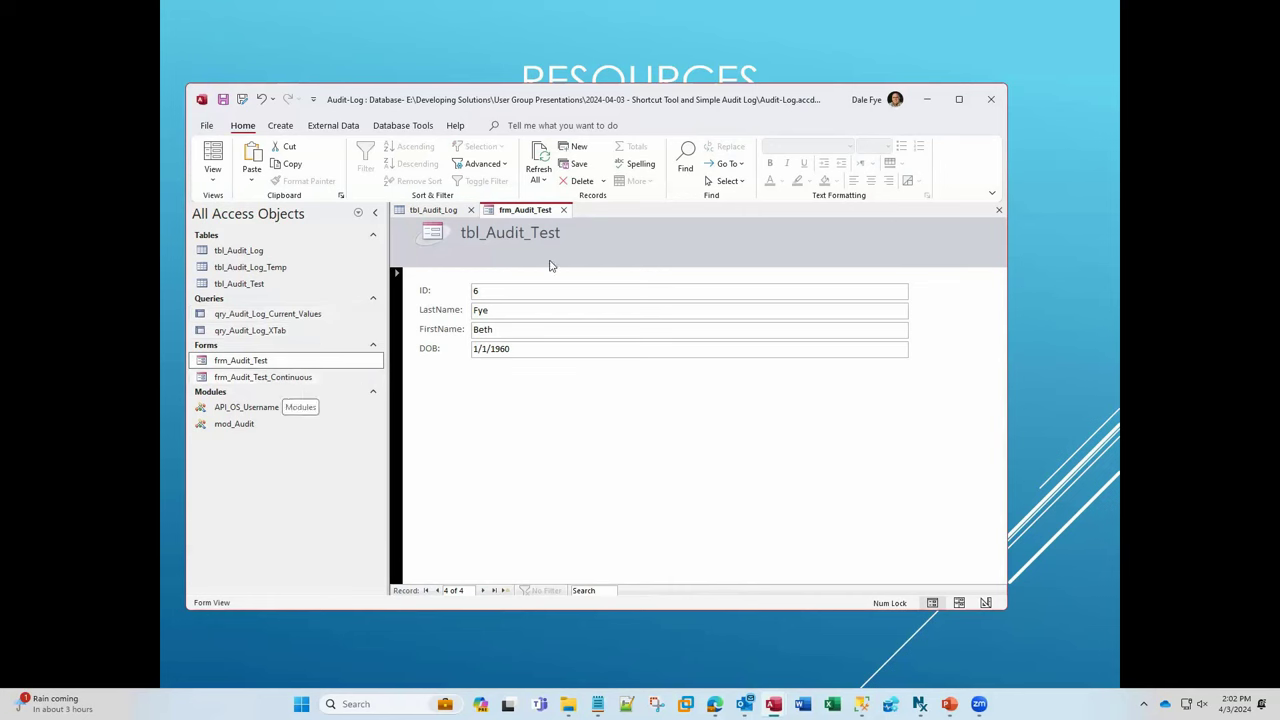
pyautogui.click(493, 287)
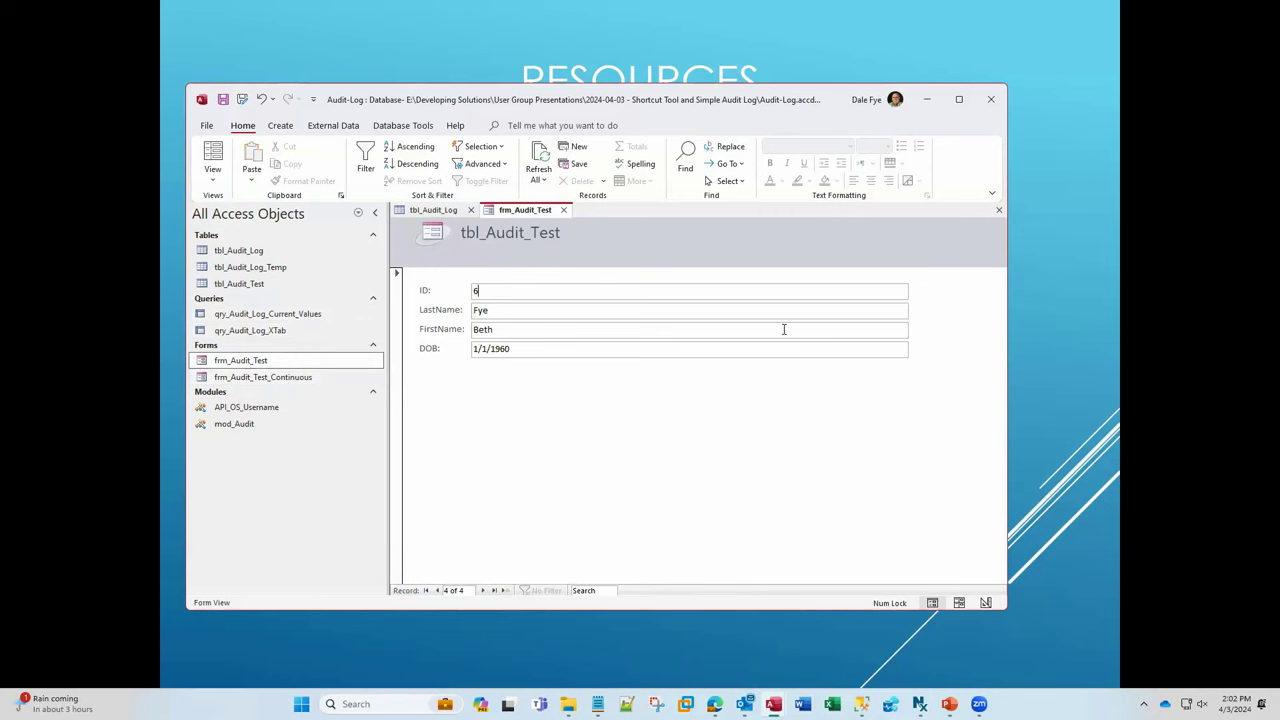
# Open qry_Audit_Log_Current_Values, check the DOB, FirstName and LastName values for RecordID 6, and close the query.
pyautogui.doubleClick(240, 316)
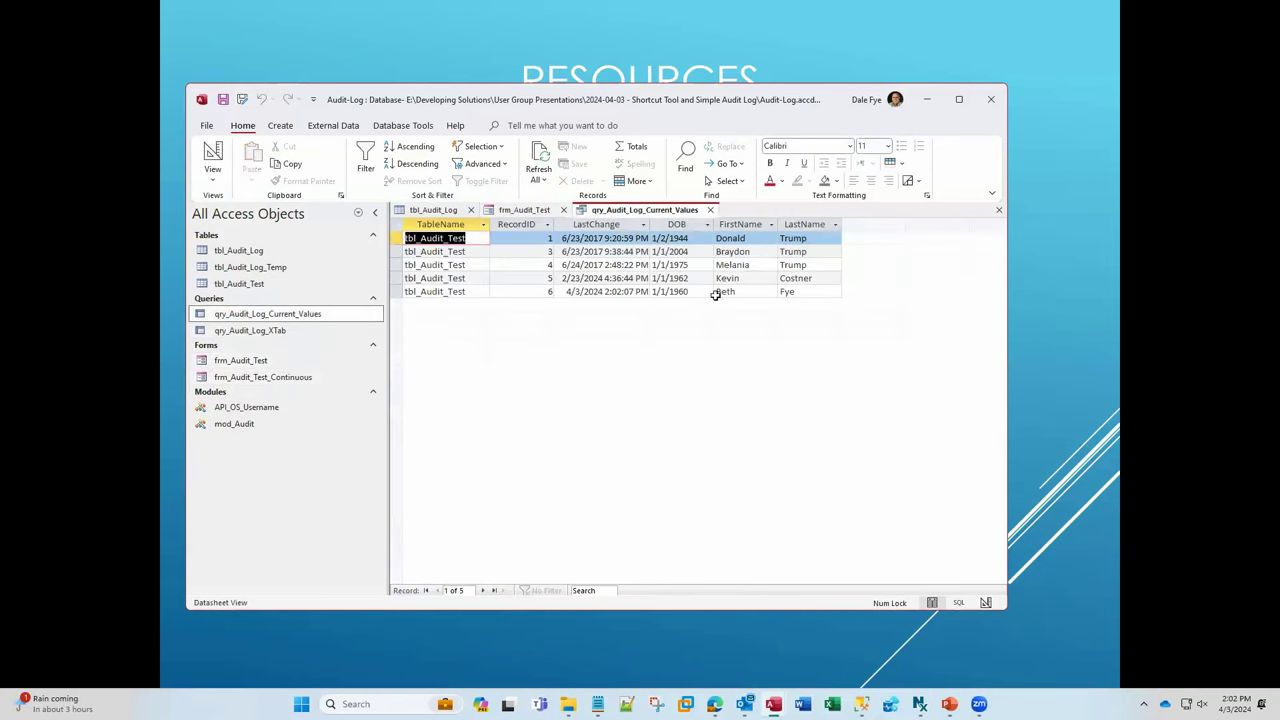
pyautogui.doubleClick(699, 291)
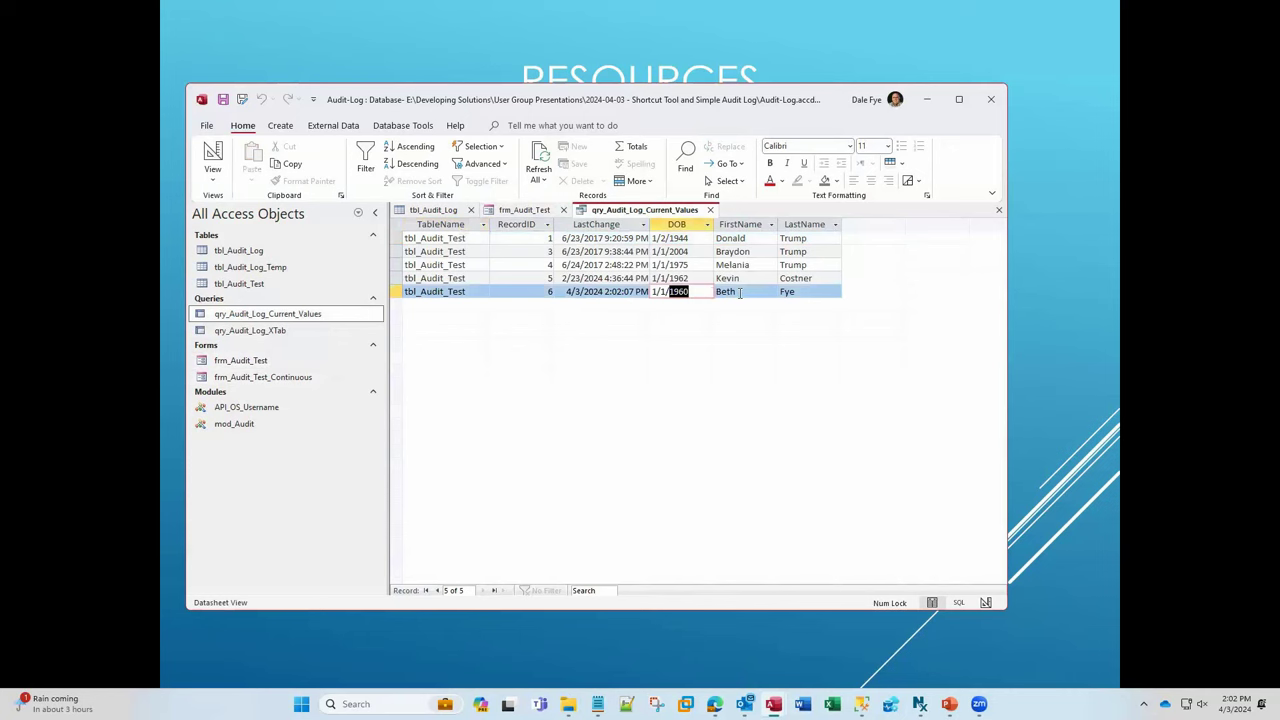
pyautogui.click(740, 292)
pyautogui.click(795, 292)
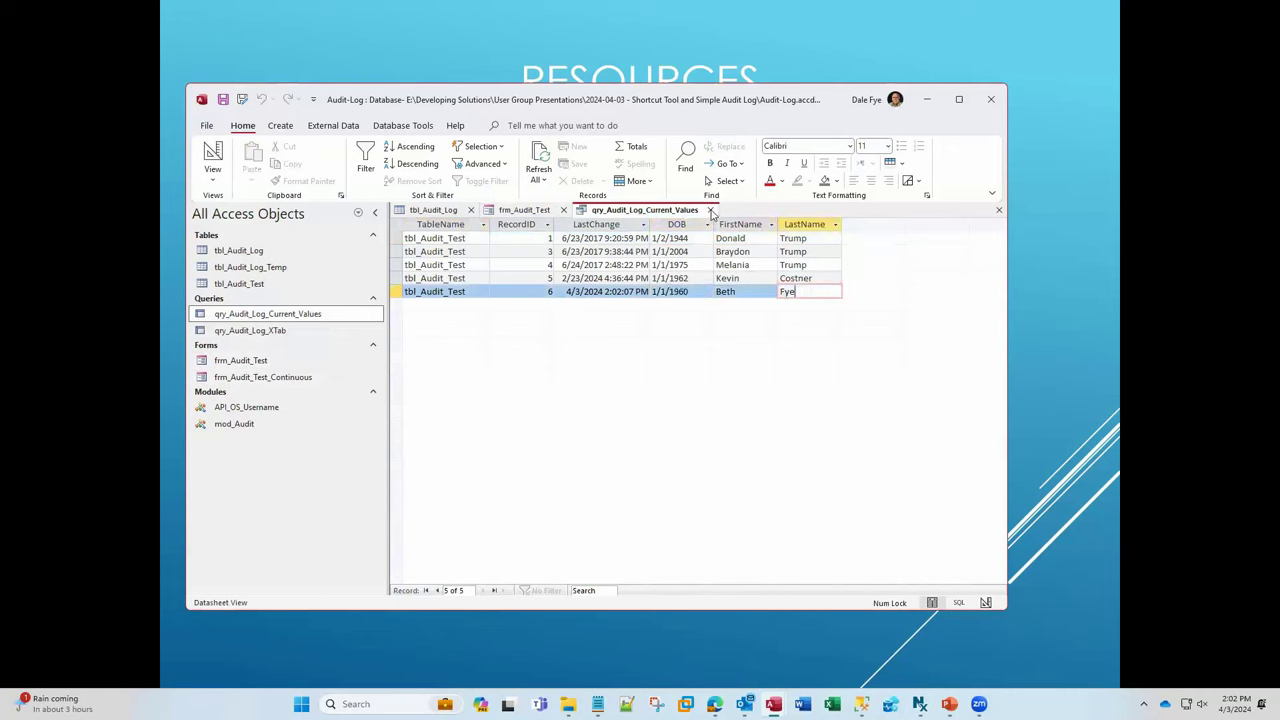
pyautogui.click(711, 211)
# Open qry_Audit_Log_XTab, filter it to RecordID equal to 6, and fit the ActionDT column to its contents.
pyautogui.doubleClick(267, 332)
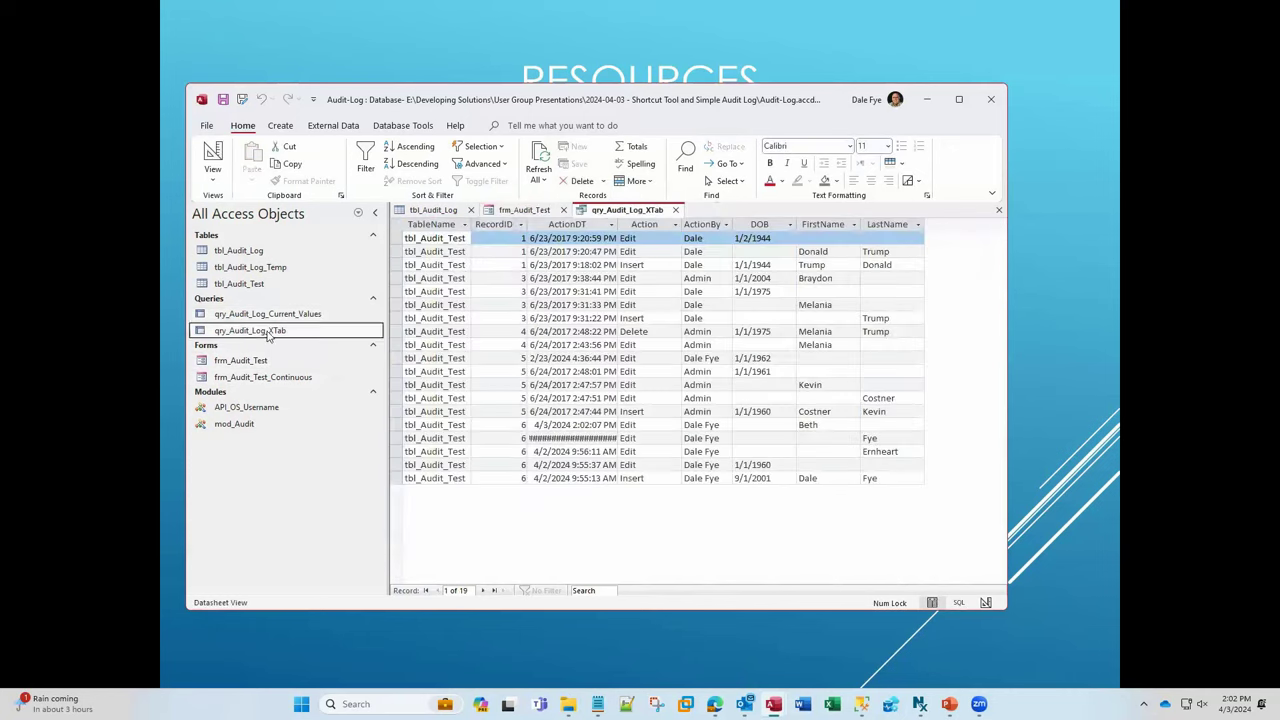
pyautogui.rightClick(504, 441)
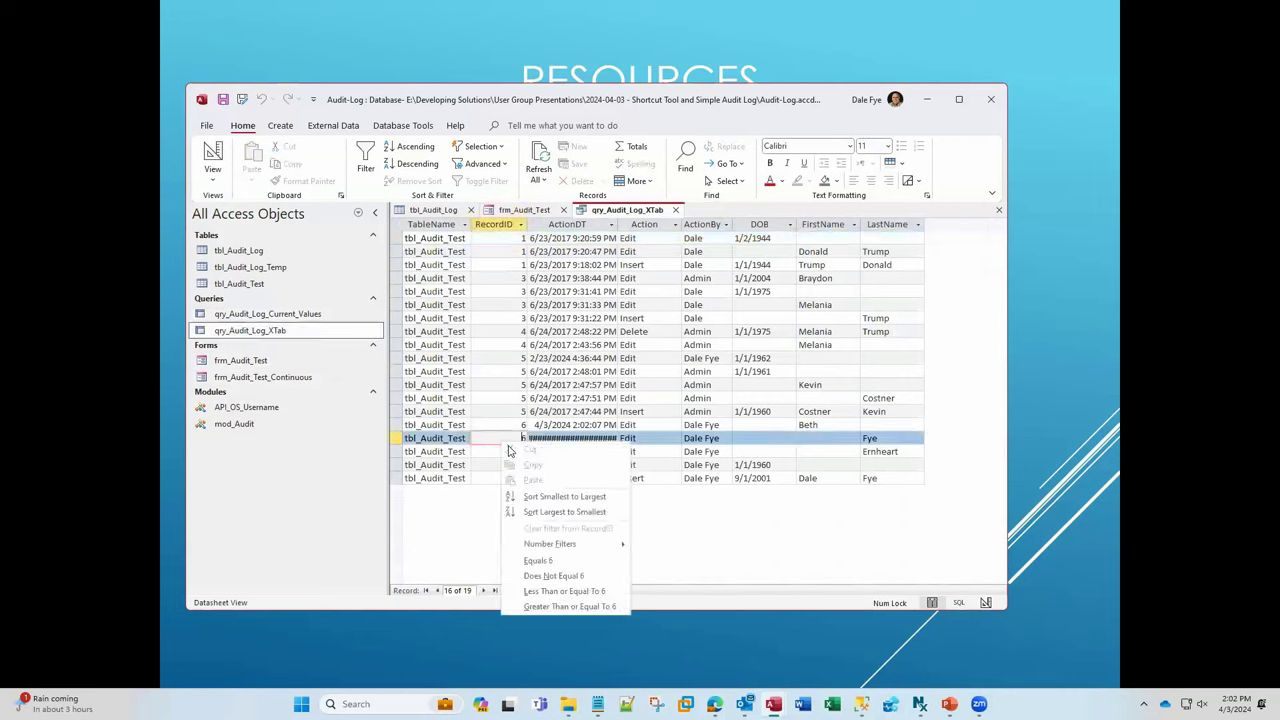
pyautogui.click(540, 561)
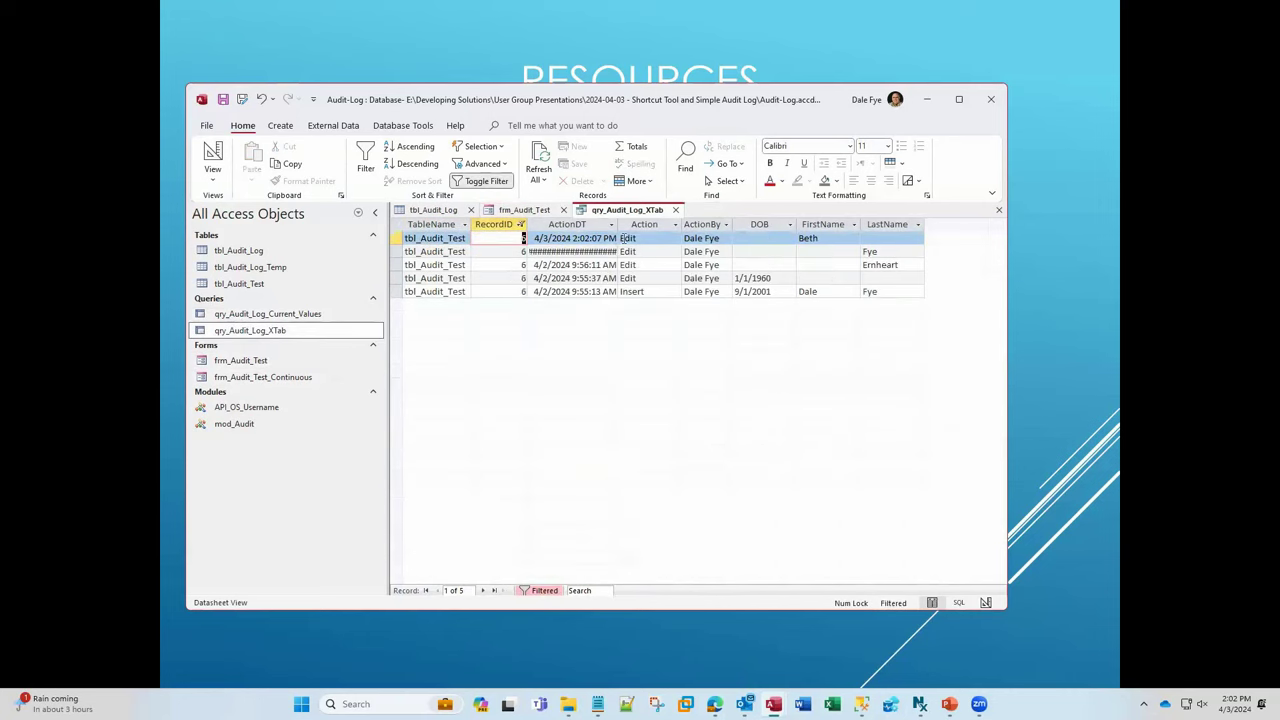
pyautogui.doubleClick(617, 224)
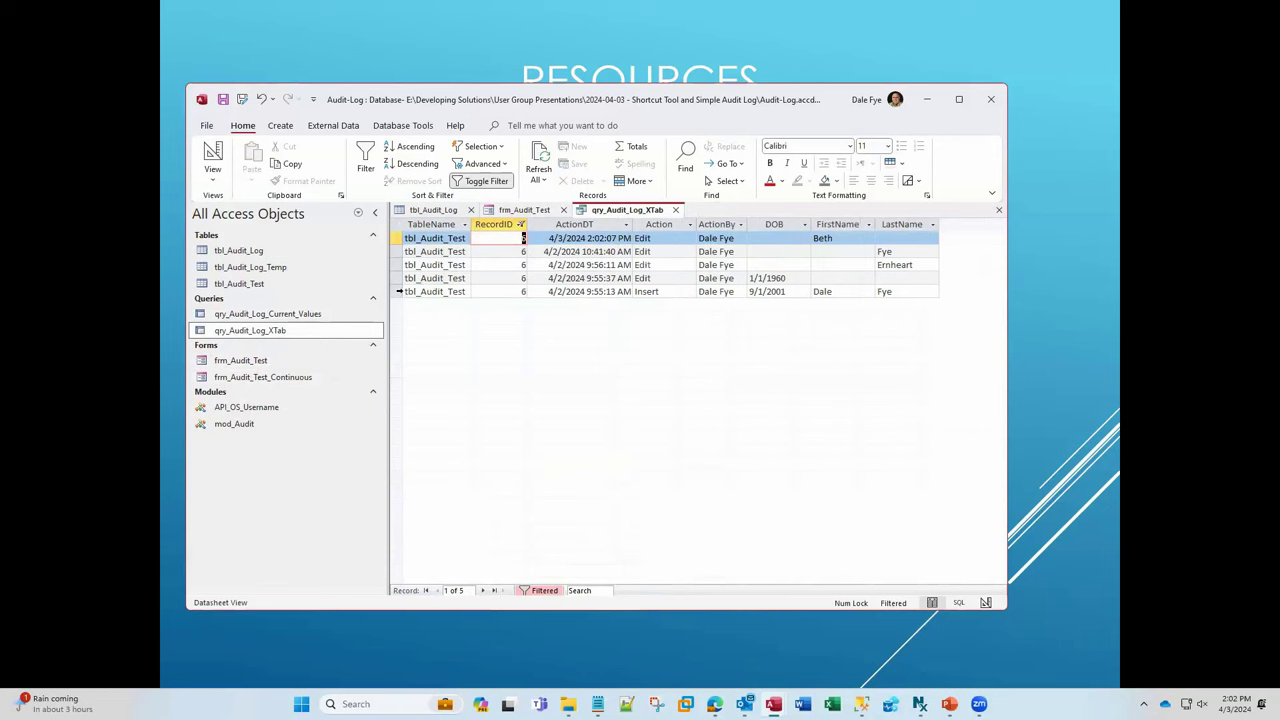
# Go through the filtered audit rows one at a time, from the original insert up to the most recent edit.
pyautogui.click(398, 291)
pyautogui.click(400, 278)
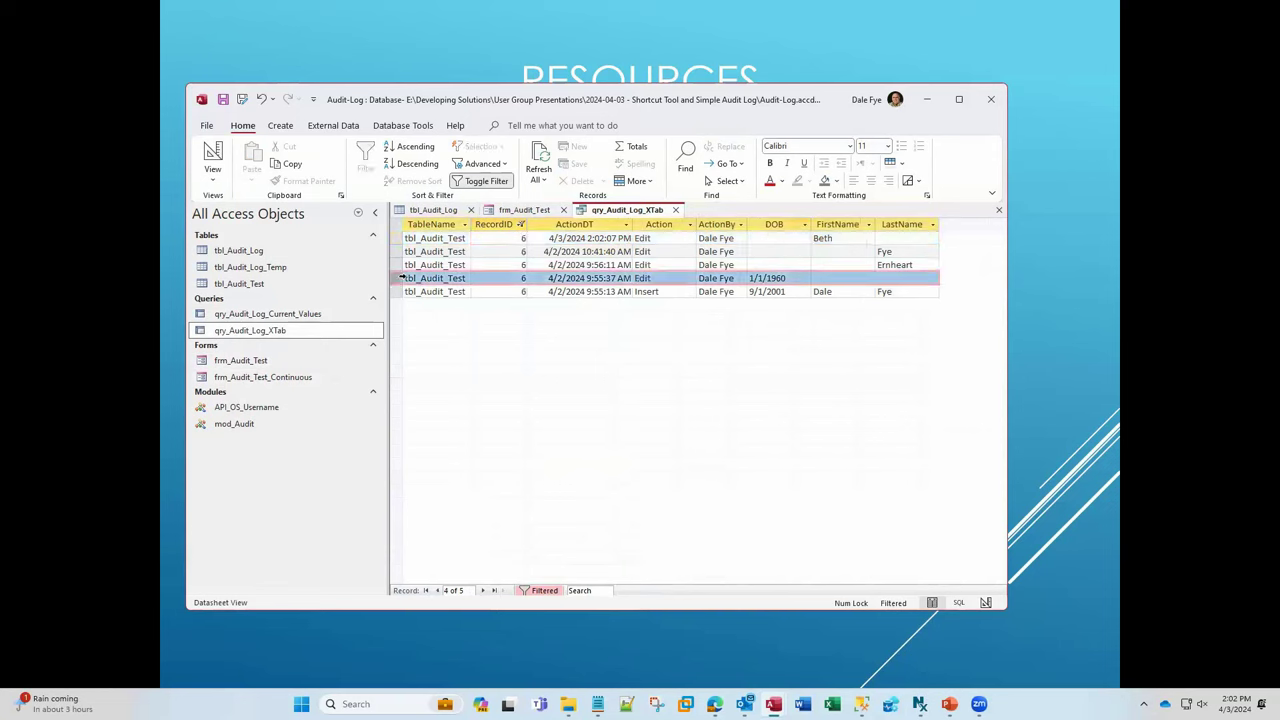
pyautogui.click(396, 264)
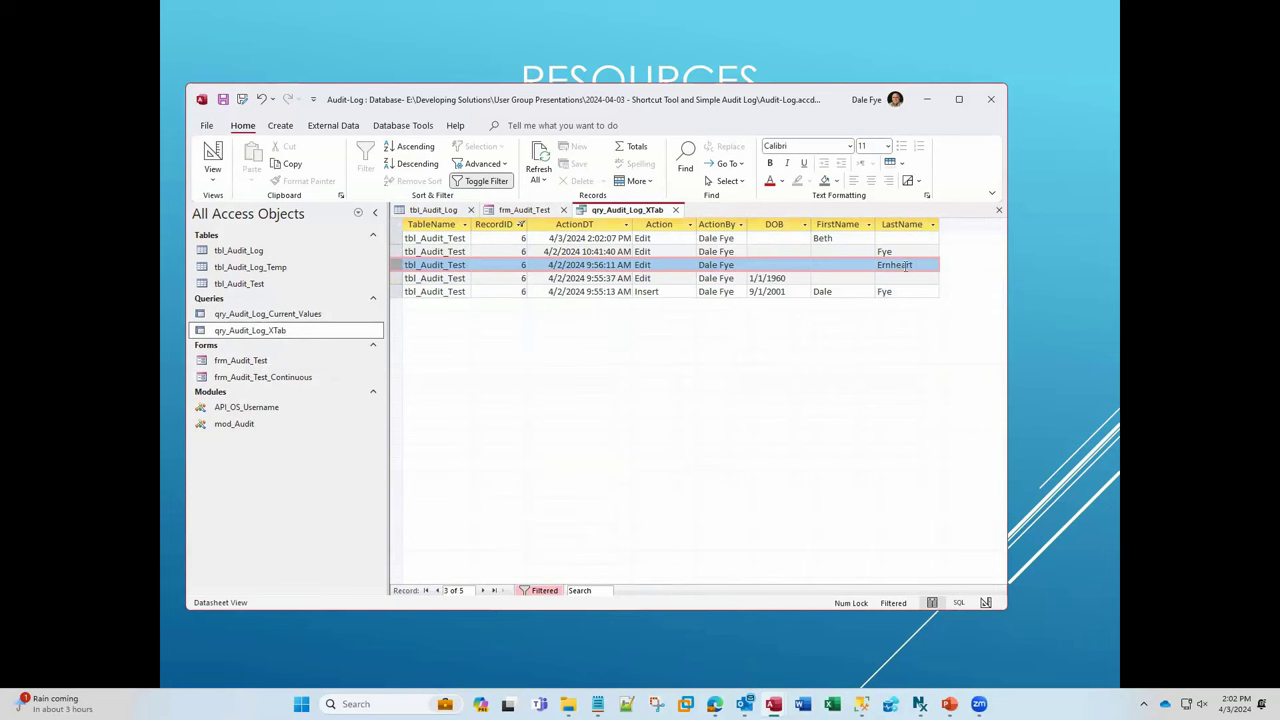
pyautogui.click(396, 251)
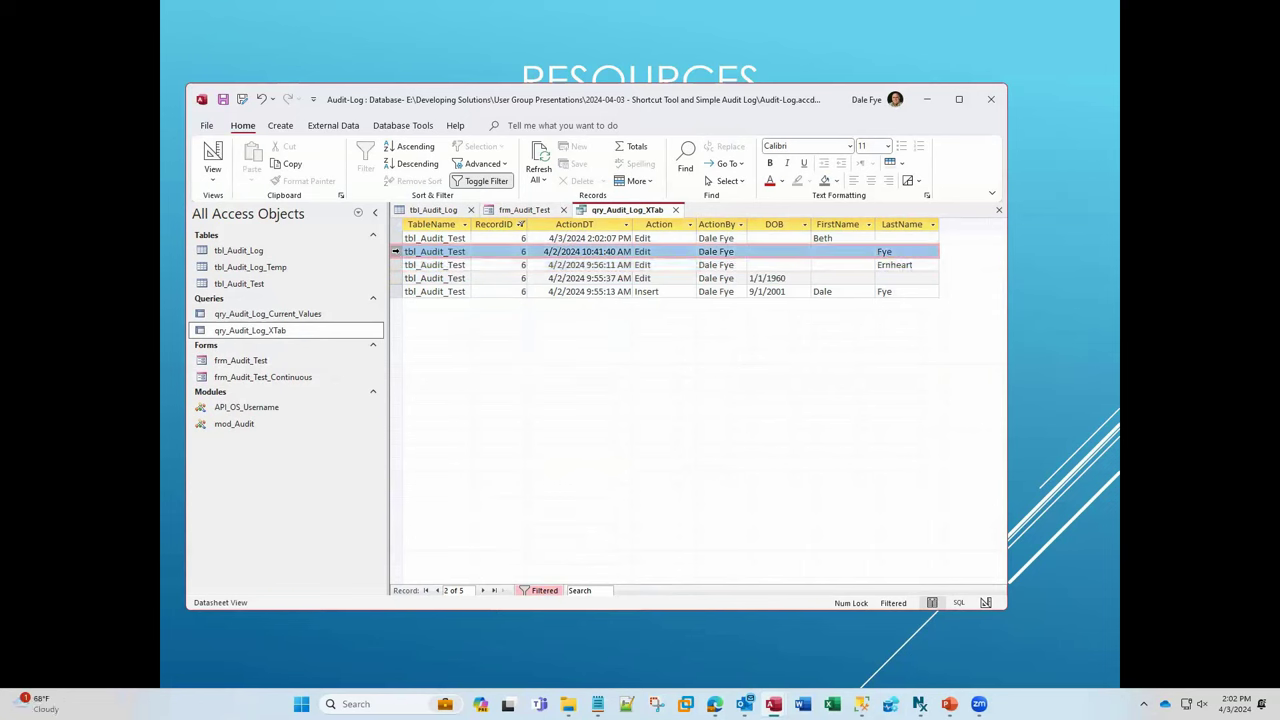
pyautogui.click(396, 238)
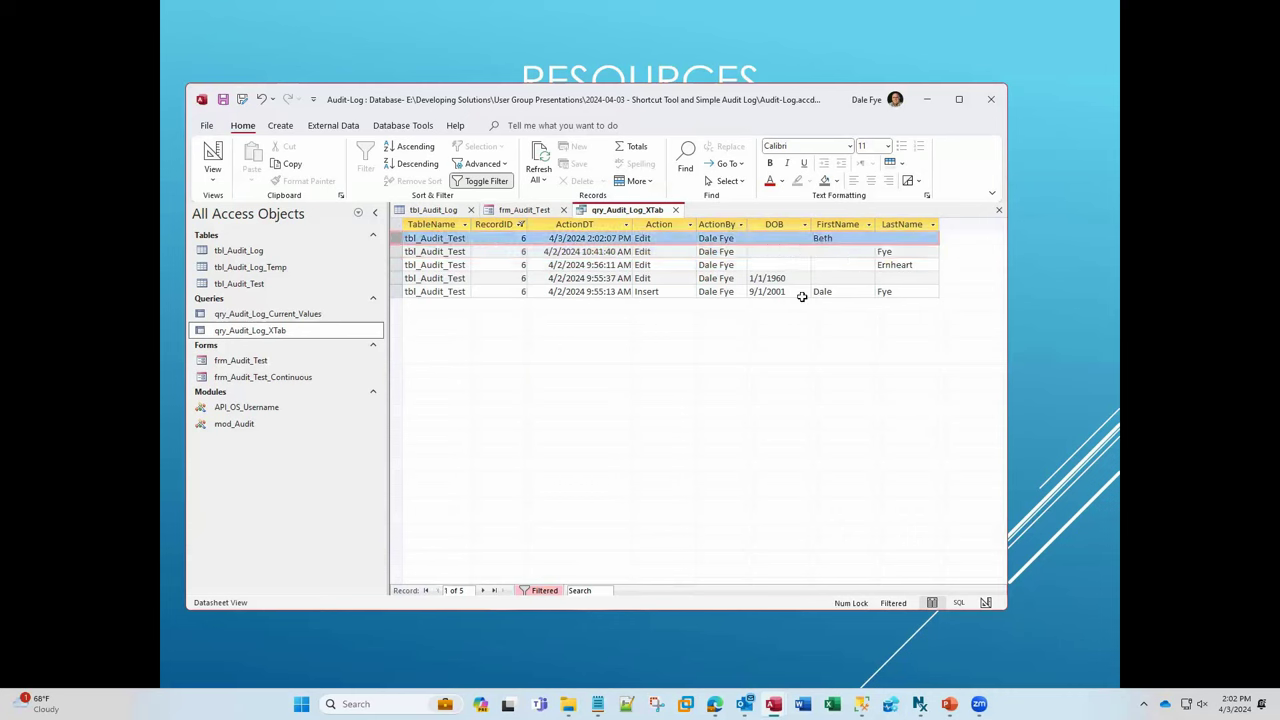
# Examine the crosstab's time stamps, table name and record ID, and highlight the DOB, FirstName and LastName columns.
pyautogui.moveTo(541, 266); pyautogui.dragTo(632, 266)
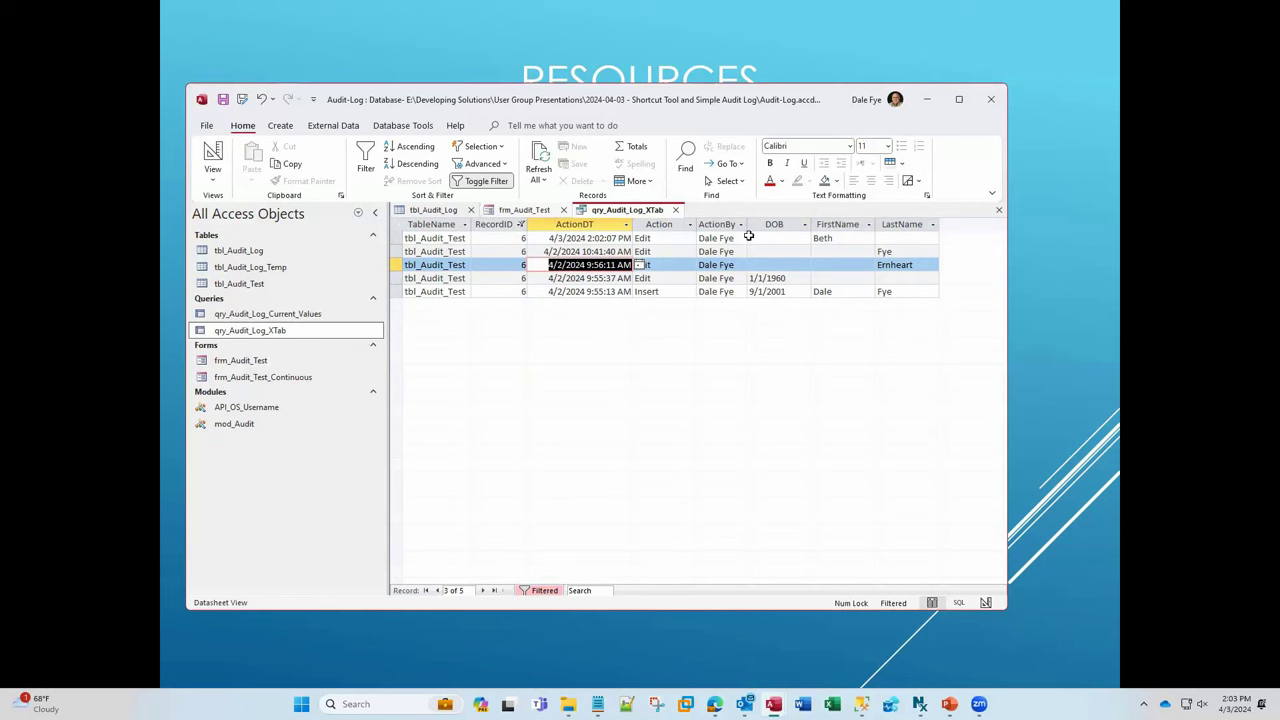
pyautogui.moveTo(396, 291); pyautogui.dragTo(398, 236)
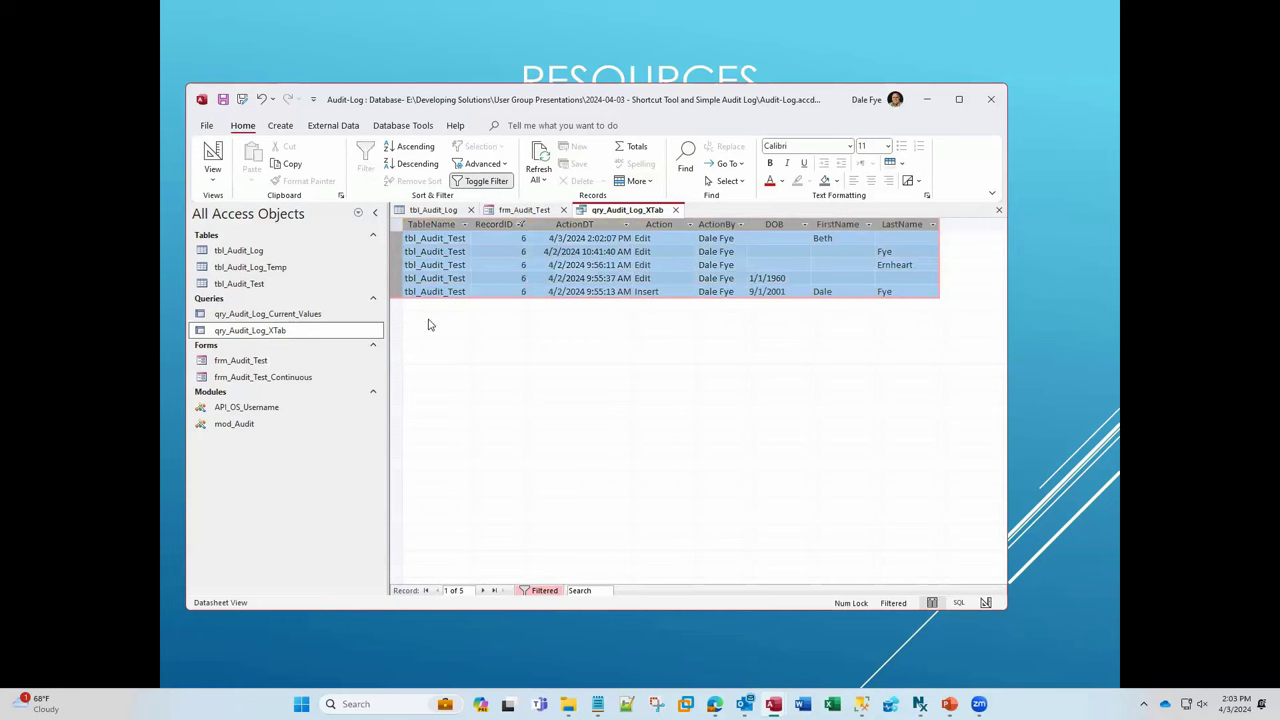
pyautogui.click(489, 291)
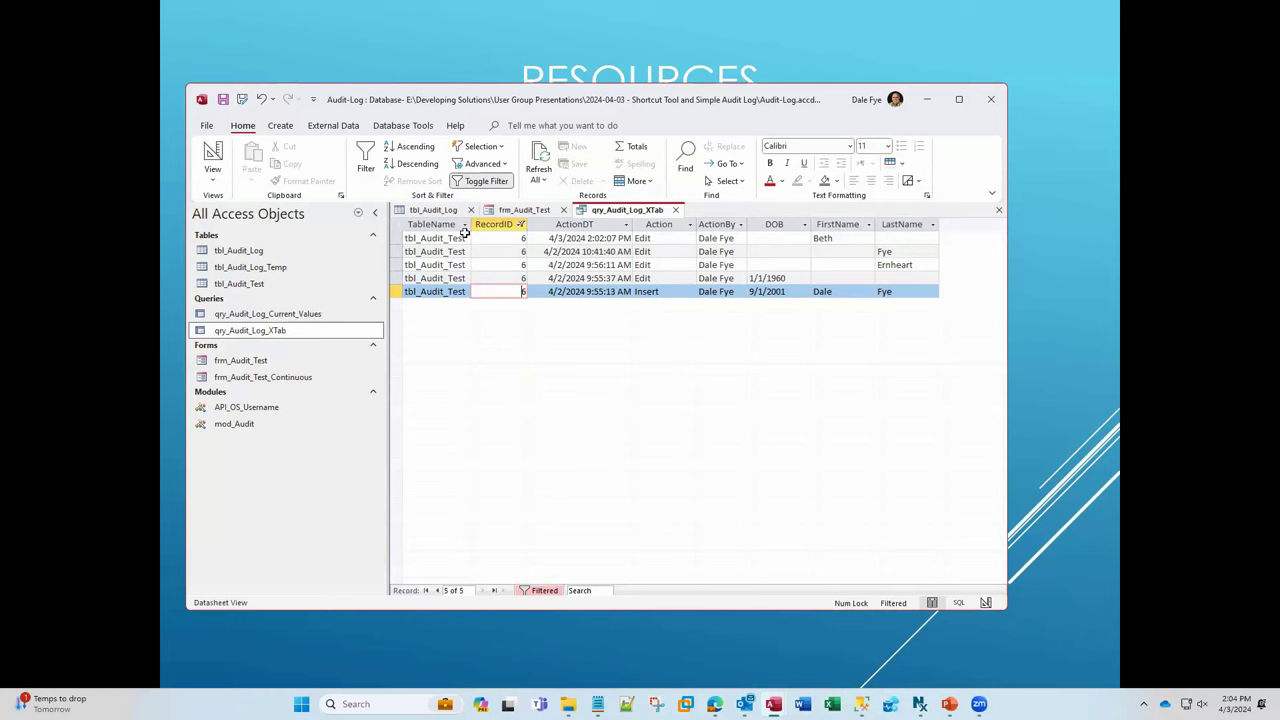
pyautogui.click(434, 224)
pyautogui.click(467, 240)
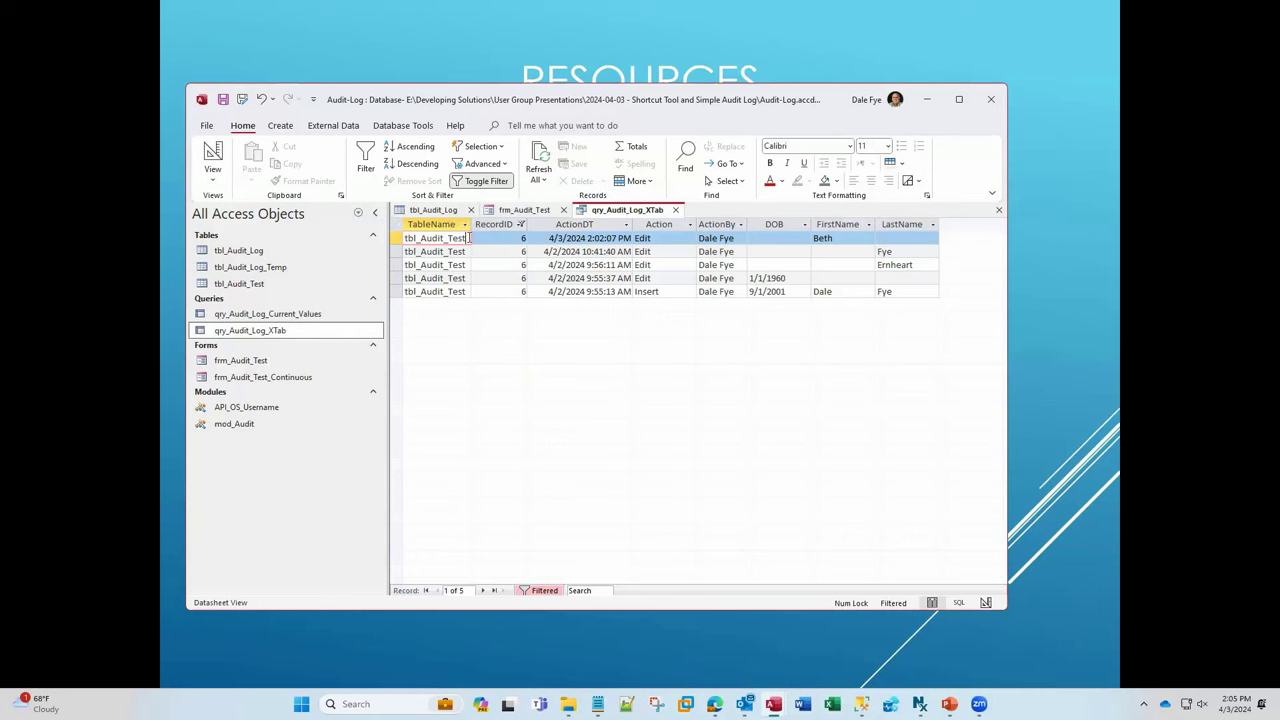
pyautogui.doubleClick(469, 238)
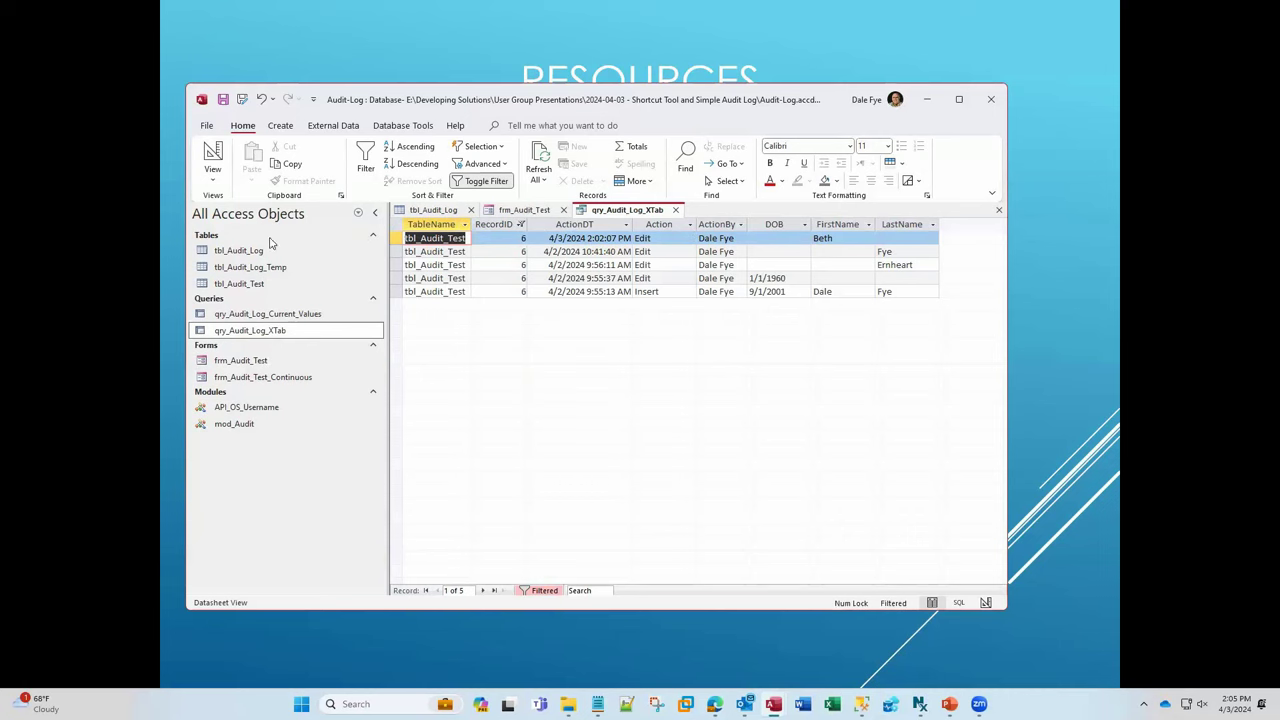
pyautogui.moveTo(772, 225); pyautogui.dragTo(905, 226)
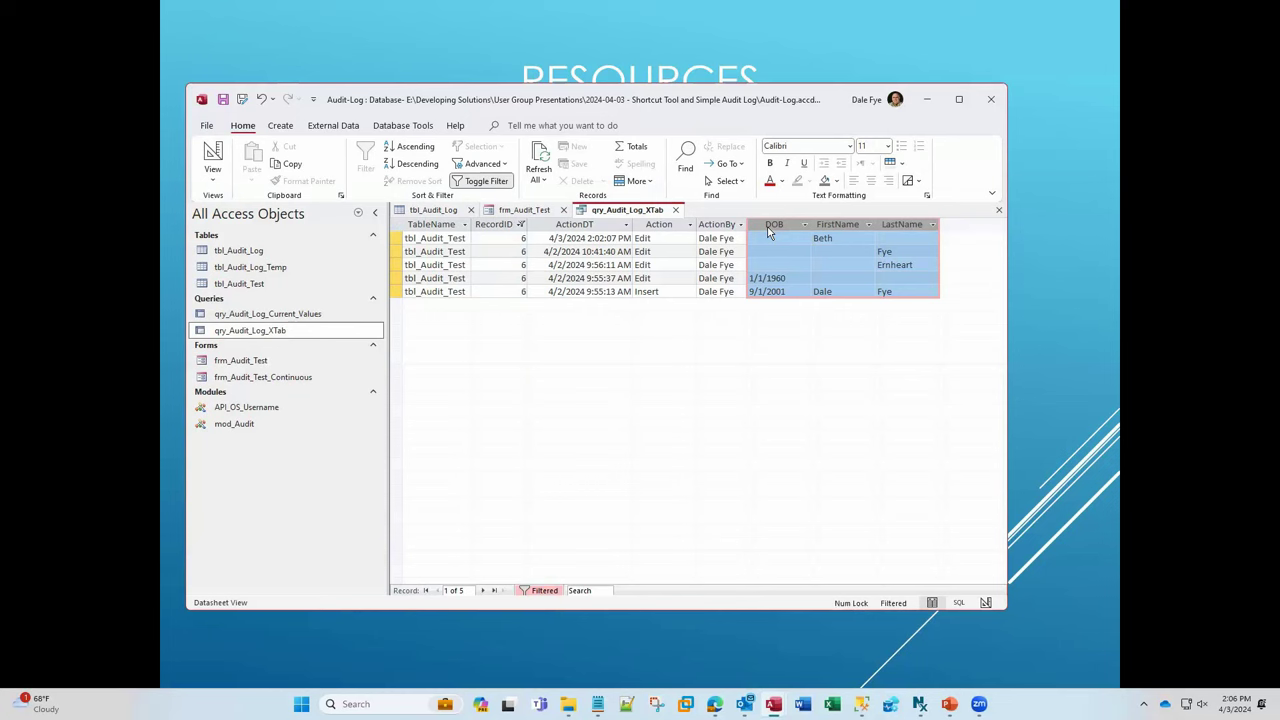
# Filter tbl_Audit_Log to RecordID 6 and select its three Insert rows.
pyautogui.click(237, 252)
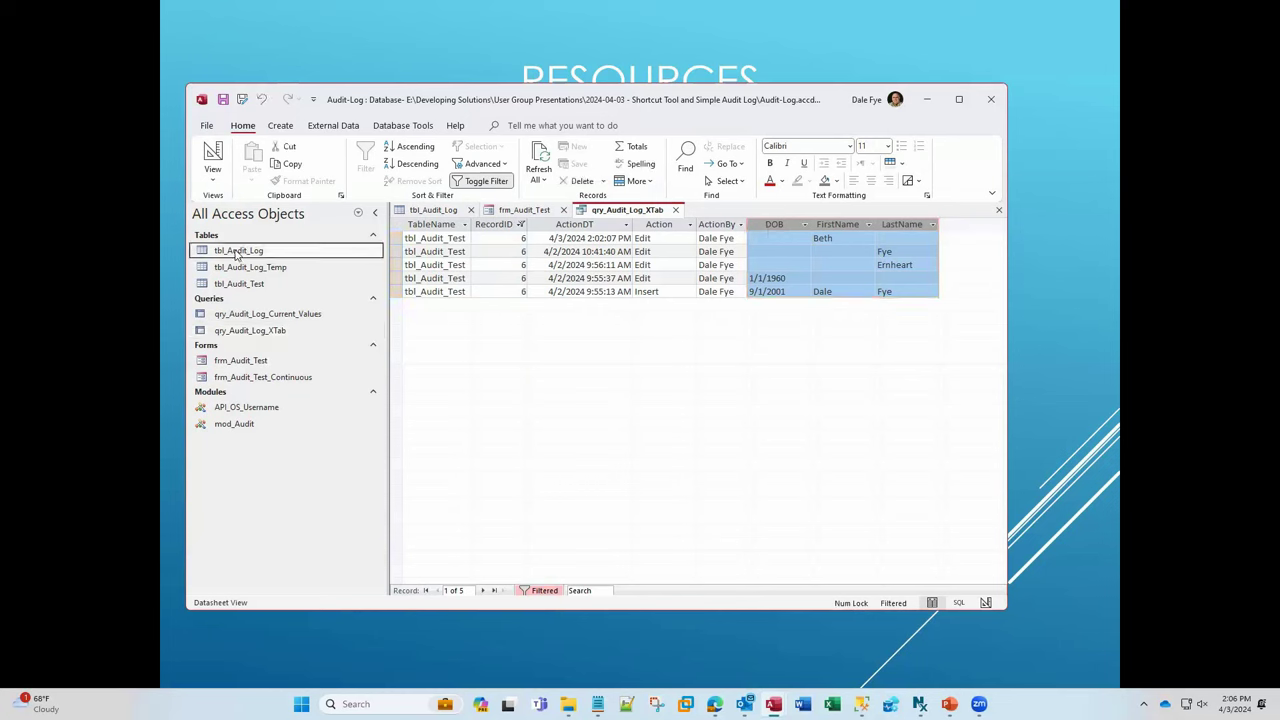
pyautogui.doubleClick(238, 252)
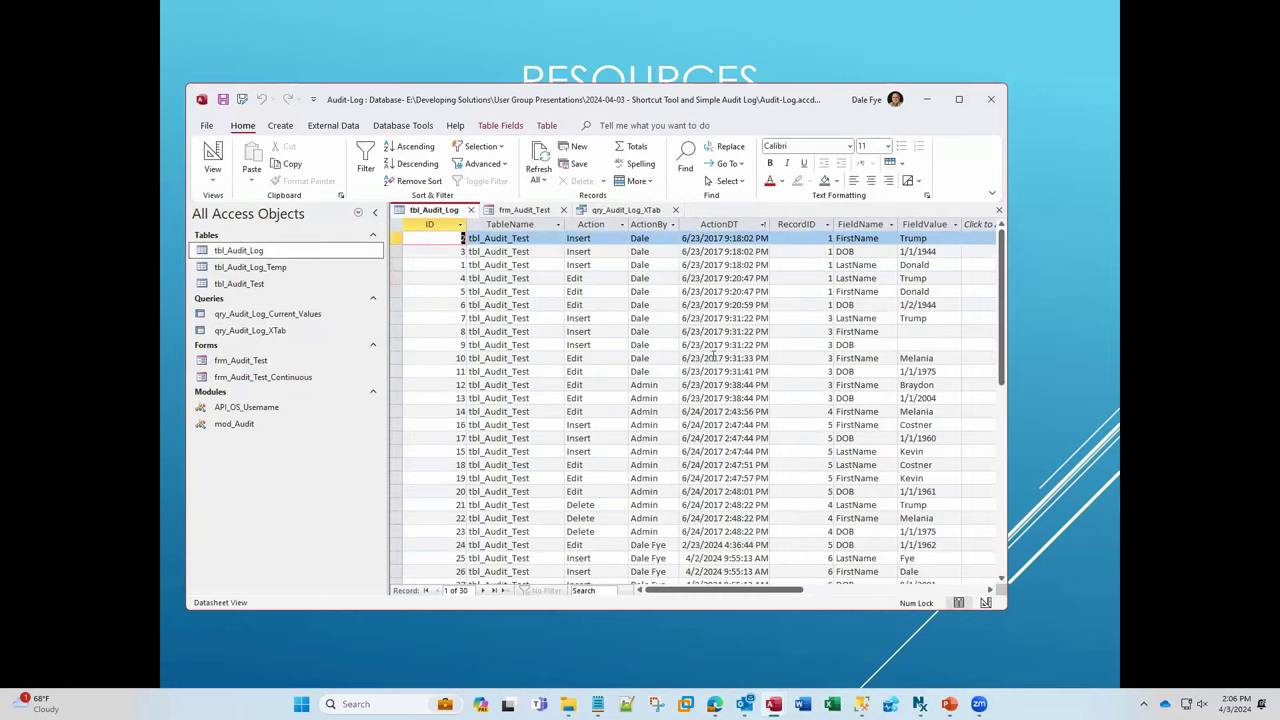
pyautogui.click(827, 224)
pyautogui.click(877, 437)
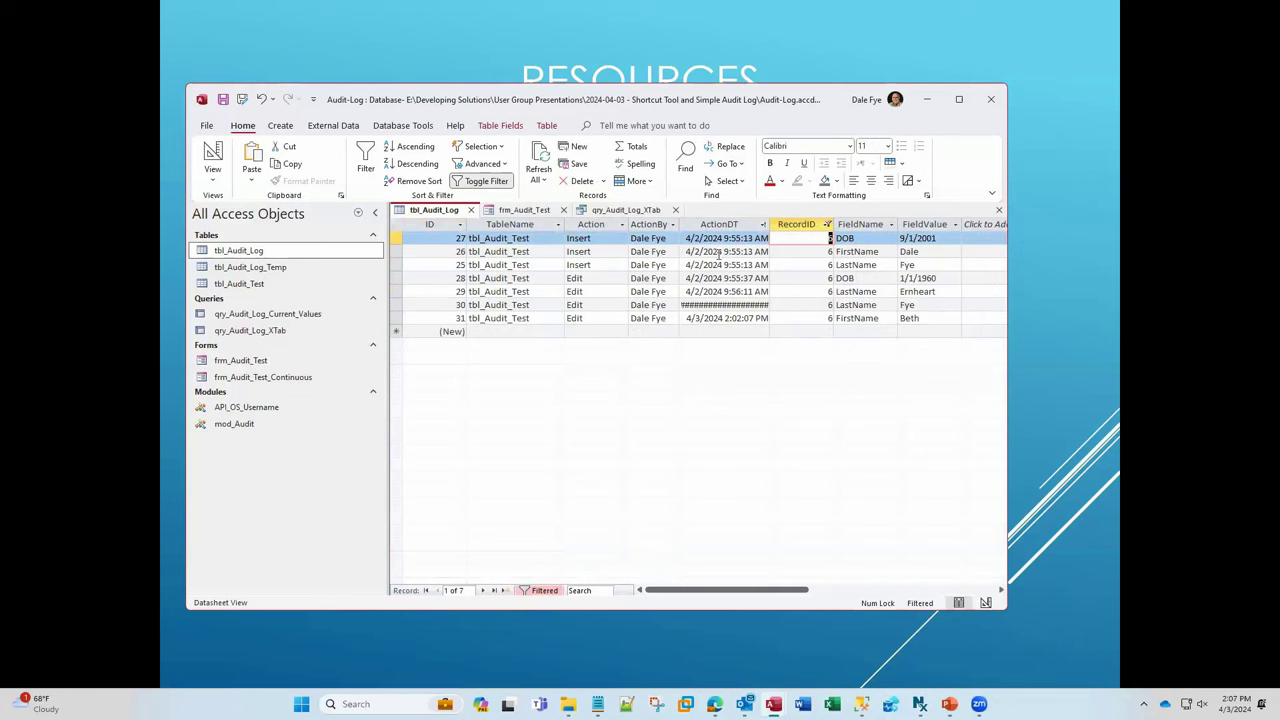
pyautogui.moveTo(399, 238); pyautogui.dragTo(398, 264)
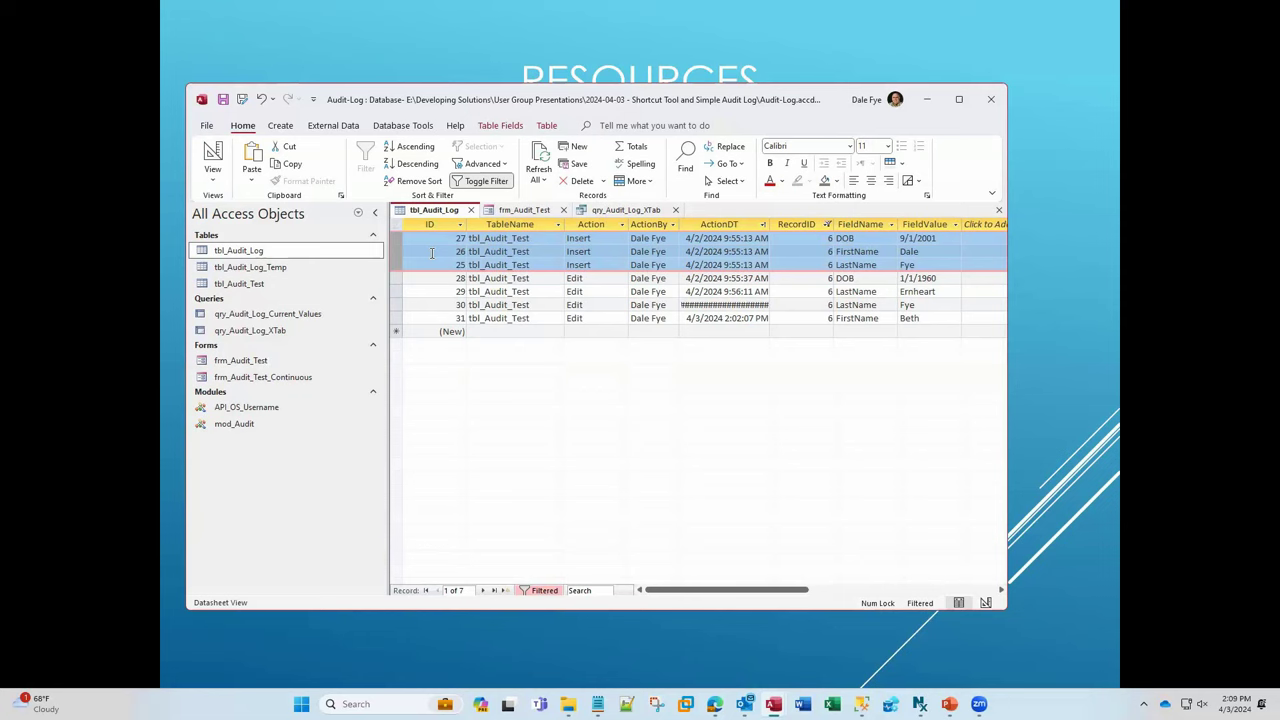
# Open tbl_Audit_Log_Temp to view its field structure, and close the table again.
pyautogui.click(277, 268)
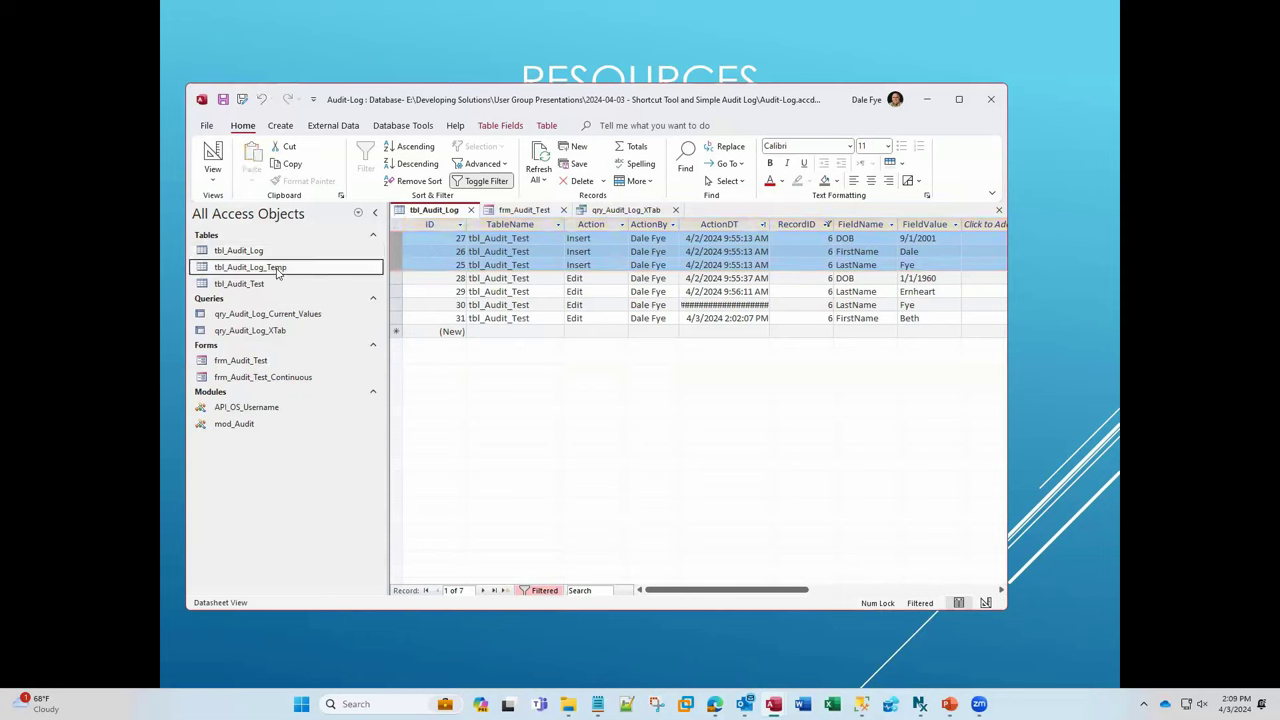
pyautogui.doubleClick(277, 270)
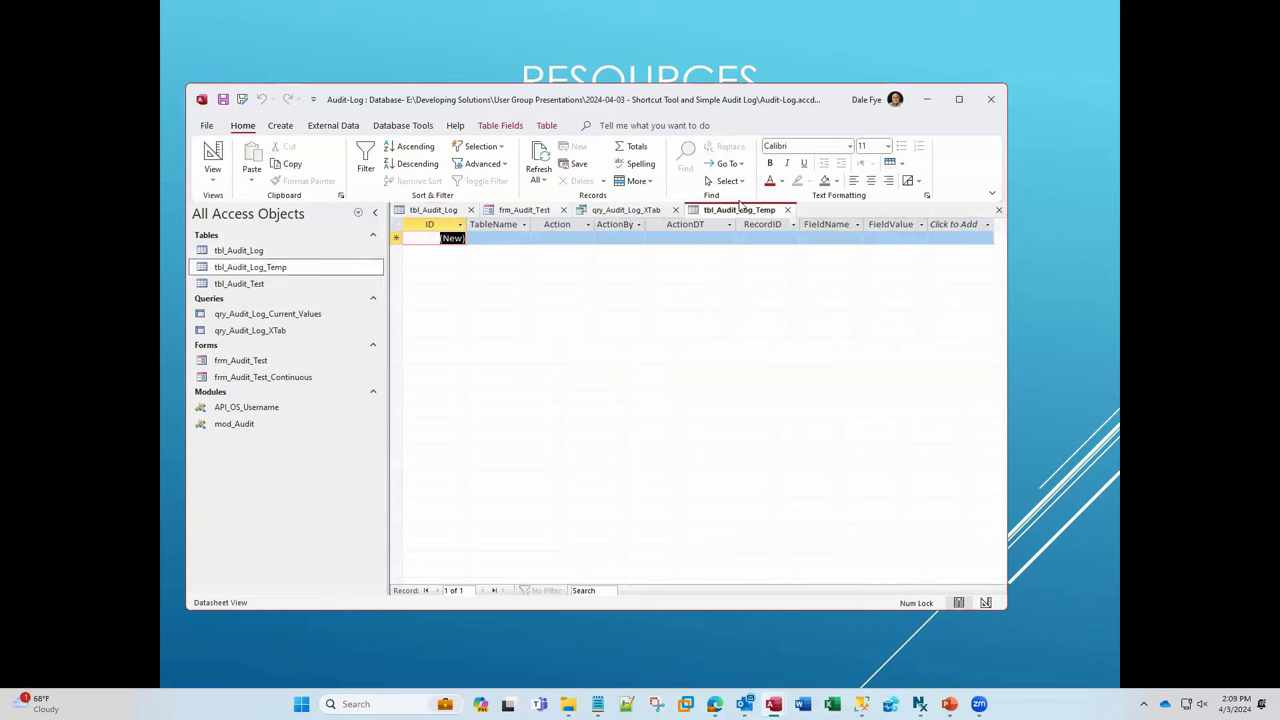
pyautogui.click(789, 210)
pyautogui.click(236, 251)
pyautogui.press('Down')
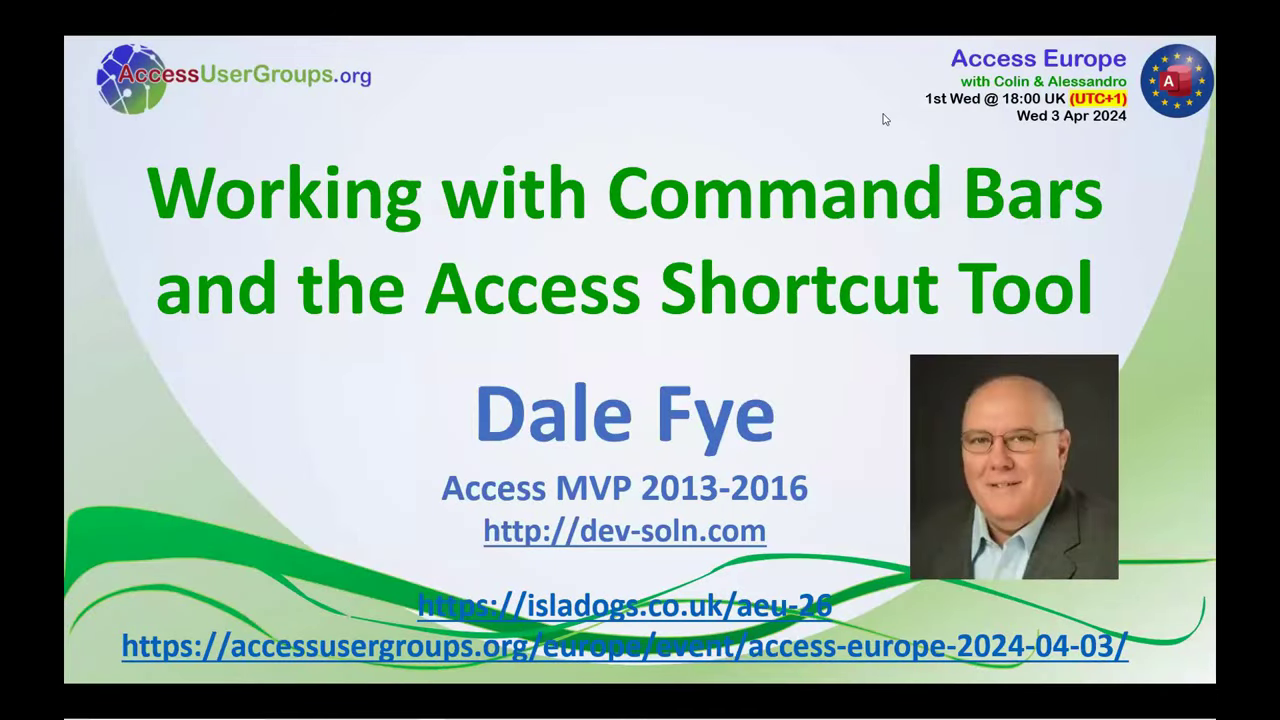
# Switch to the web browser and read the Access Europe April 2024 meeting page from the meeting details down to the Downloads and Video sections.
pyautogui.hotkey('alt', 'Tab')
pyautogui.scroll(-1, 949, 181)
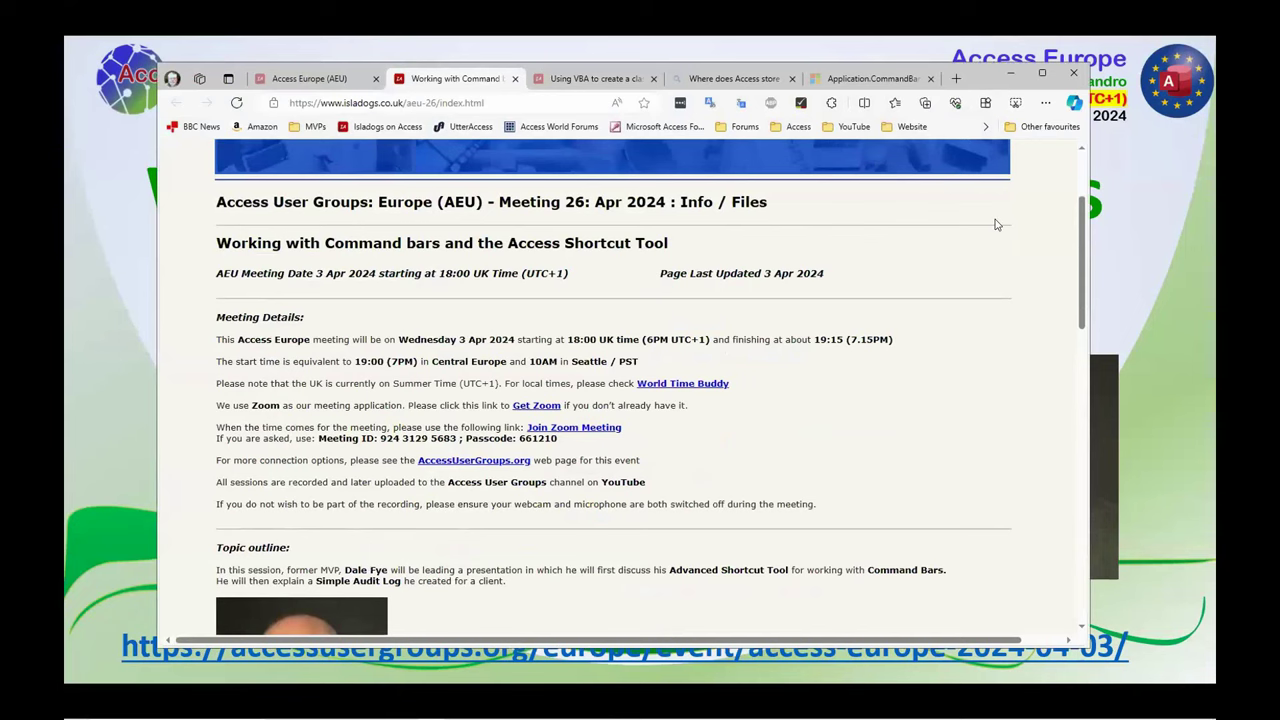
pyautogui.scroll(-5, 991, 225)
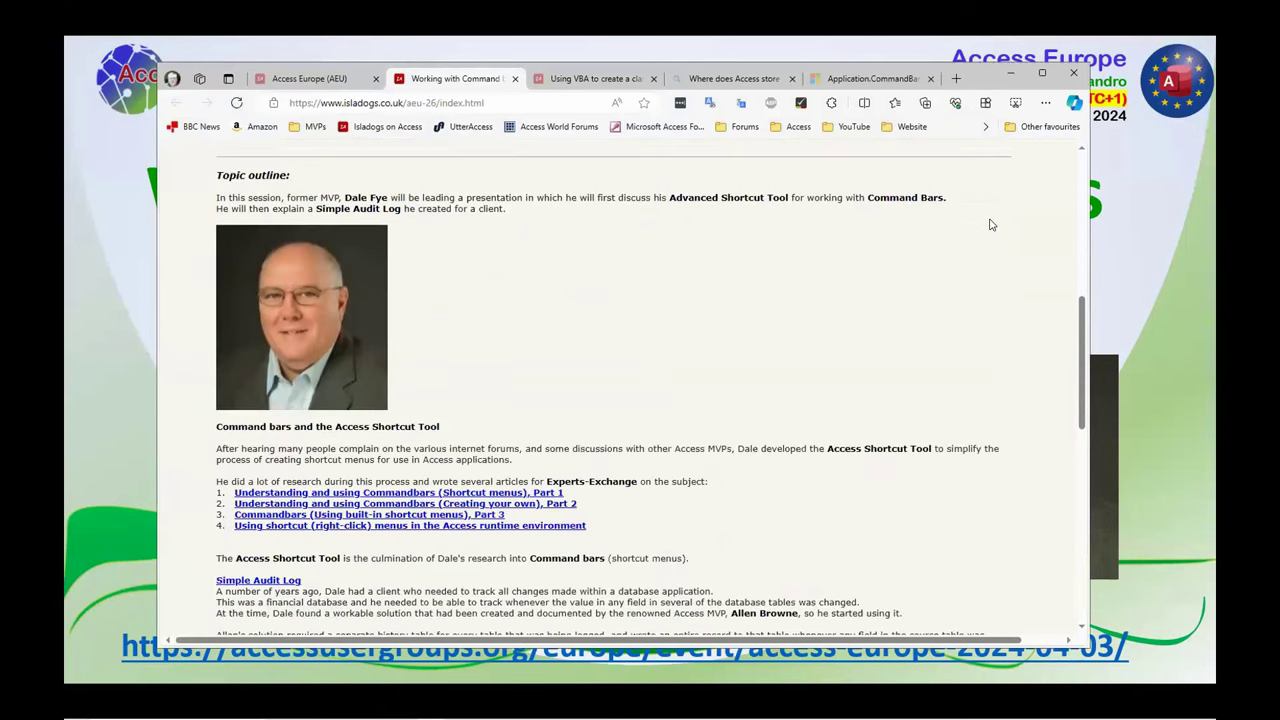
pyautogui.scroll(-1, 991, 225)
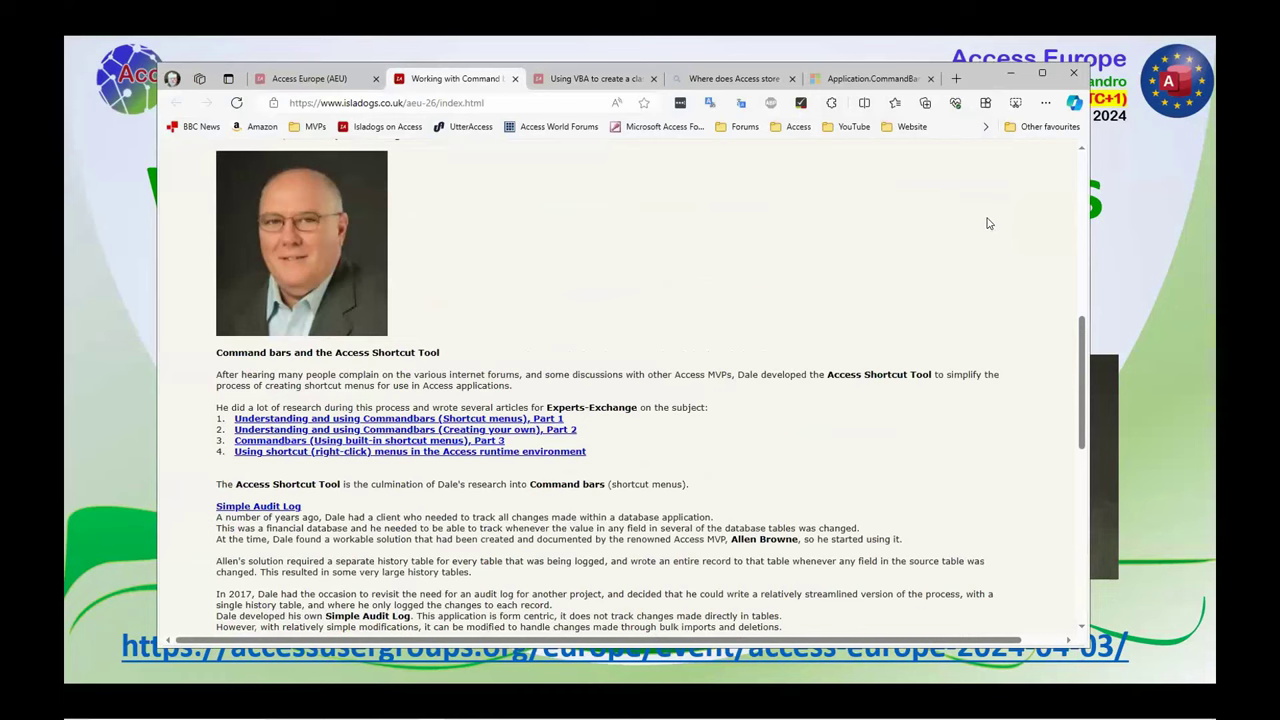
pyautogui.scroll(-1, 988, 222)
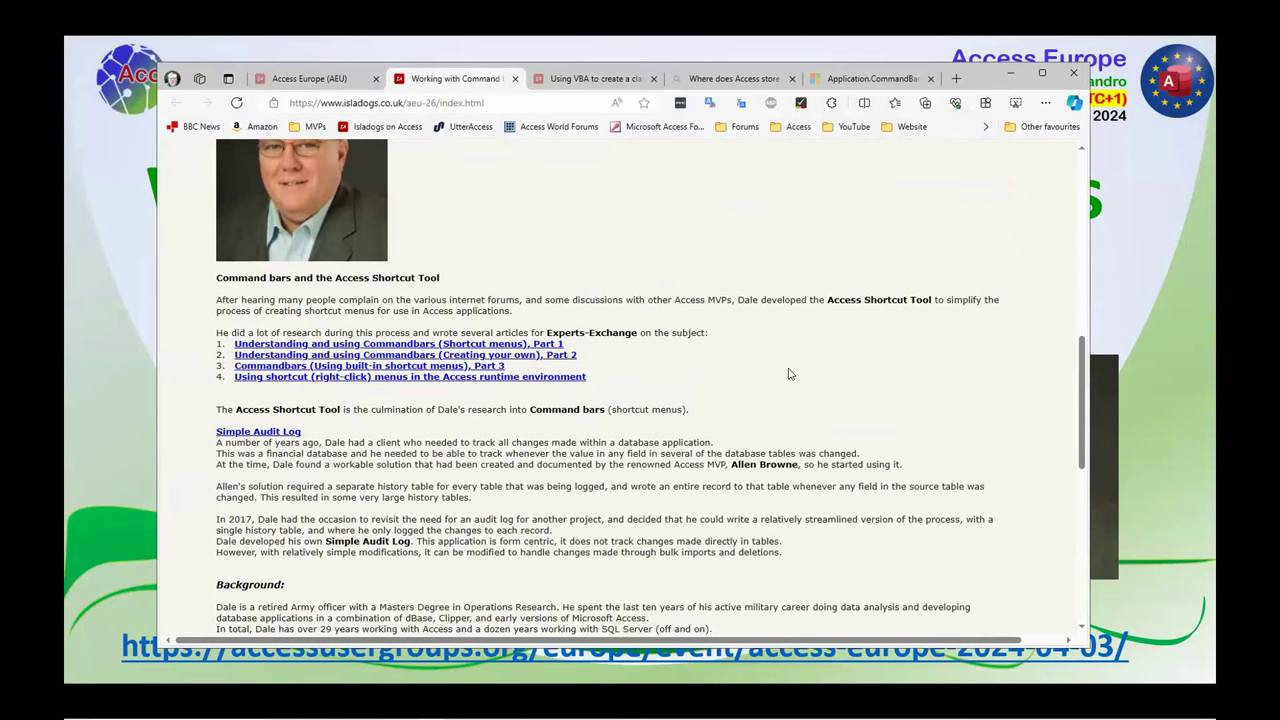
pyautogui.scroll(-1, 790, 374)
pyautogui.scroll(-2, 367, 350)
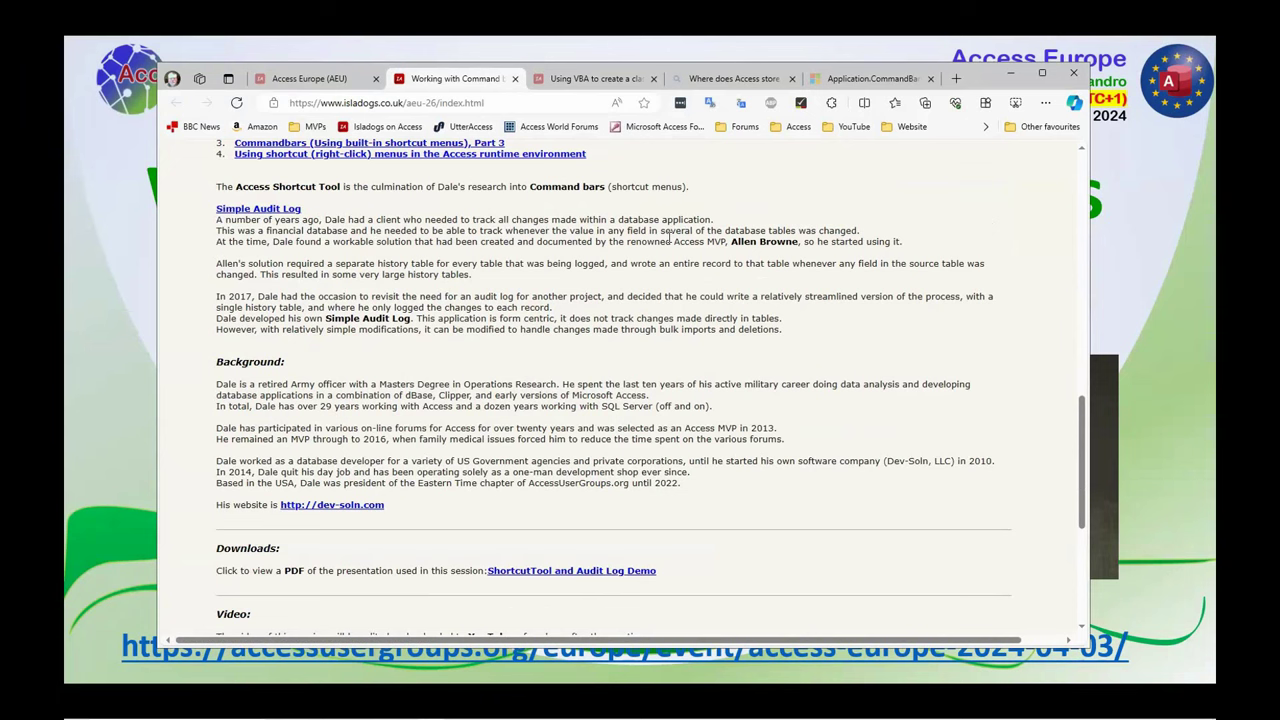
pyautogui.scroll(-1, 670, 250)
pyautogui.scroll(1, 675, 393)
pyautogui.scroll(-3, 511, 367)
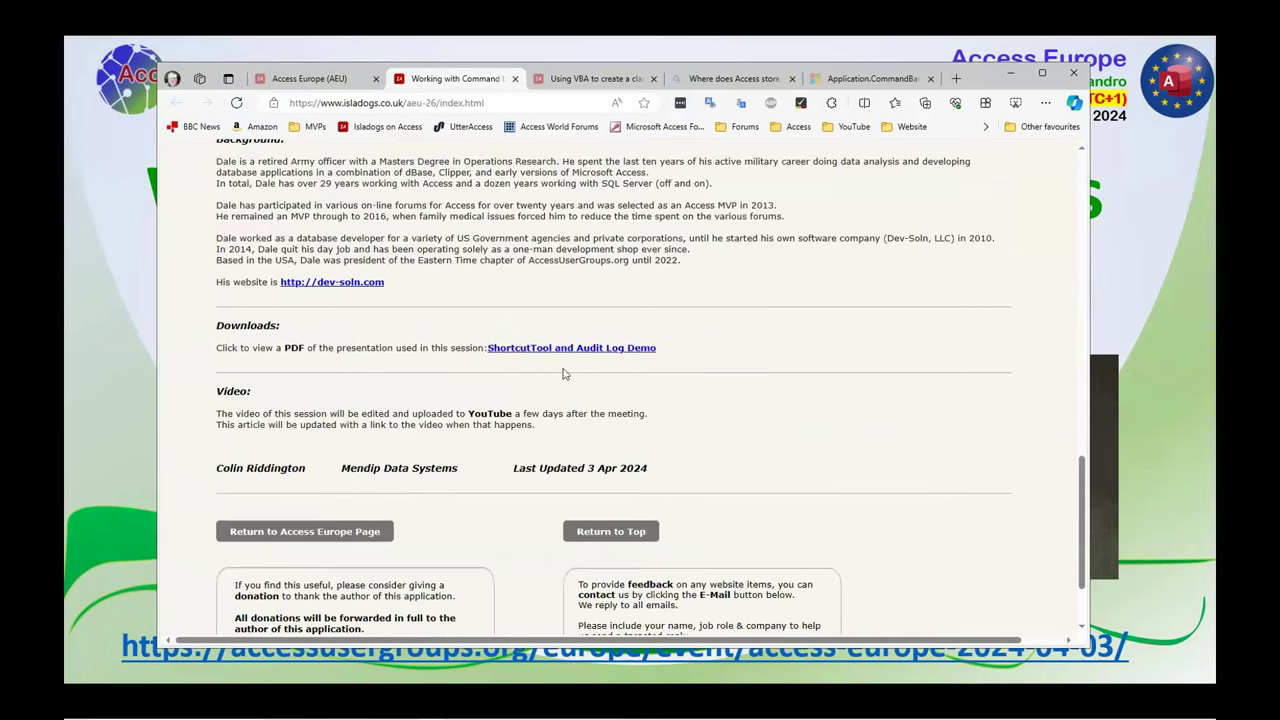